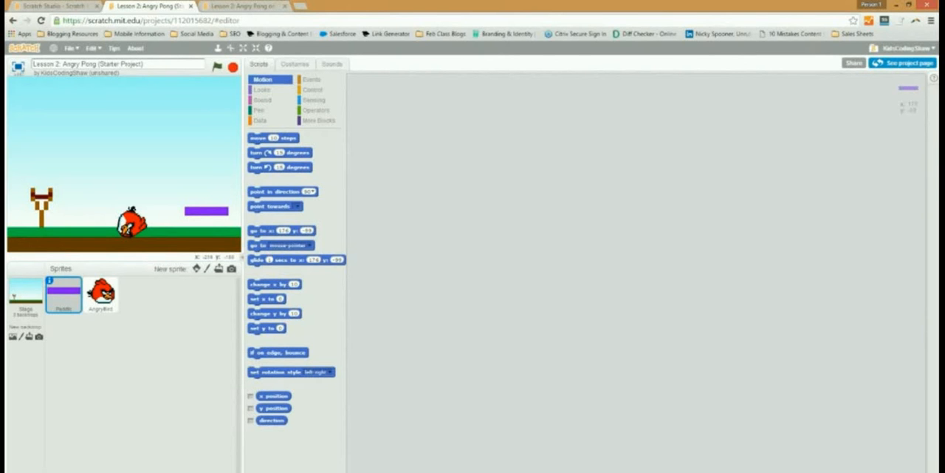
- Show the Stage's backdrops and select the beige backdrop1 for editing
{"action": "left_click", "coordinate": [25, 294]}
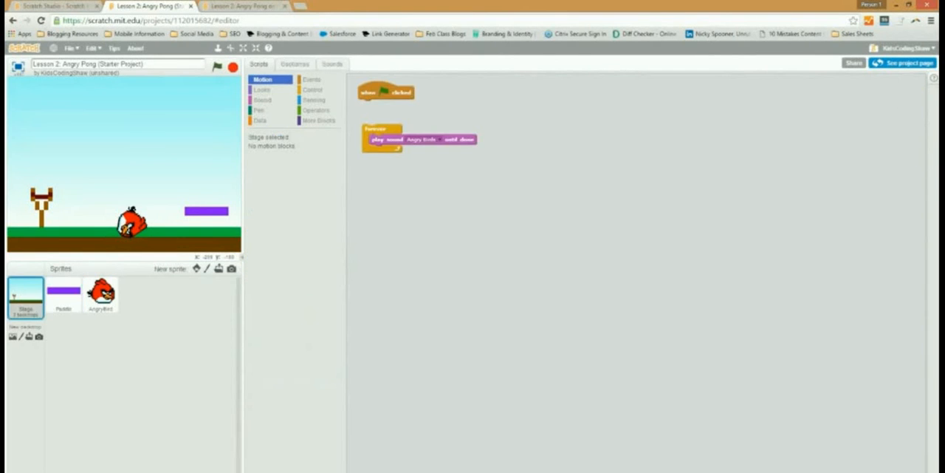
{"action": "left_click", "coordinate": [295, 65]}
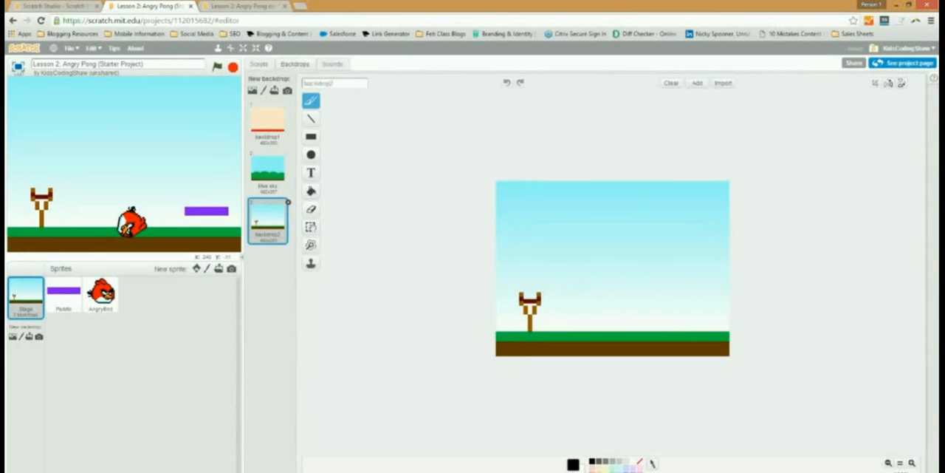
{"action": "left_click", "coordinate": [267, 170]}
{"action": "left_click", "coordinate": [267, 121]}
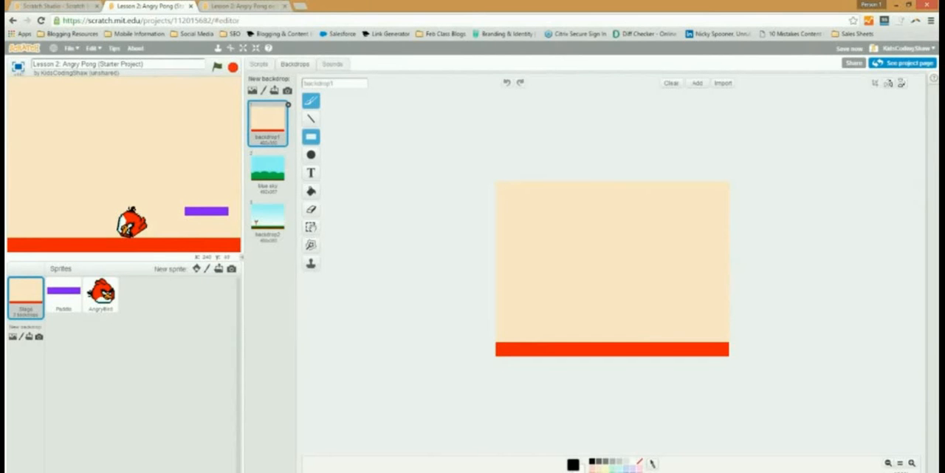
- Draw a filled red rectangle across the full width of backdrop1's ground strip, its upper edge slightly above the existing strip
{"action": "left_click", "coordinate": [311, 137]}
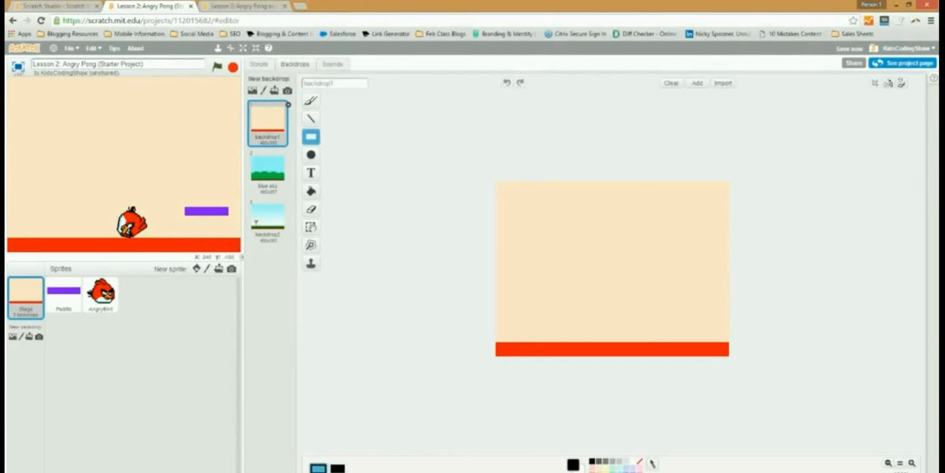
{"action": "left_click", "coordinate": [337, 468]}
{"action": "left_click", "coordinate": [593, 471]}
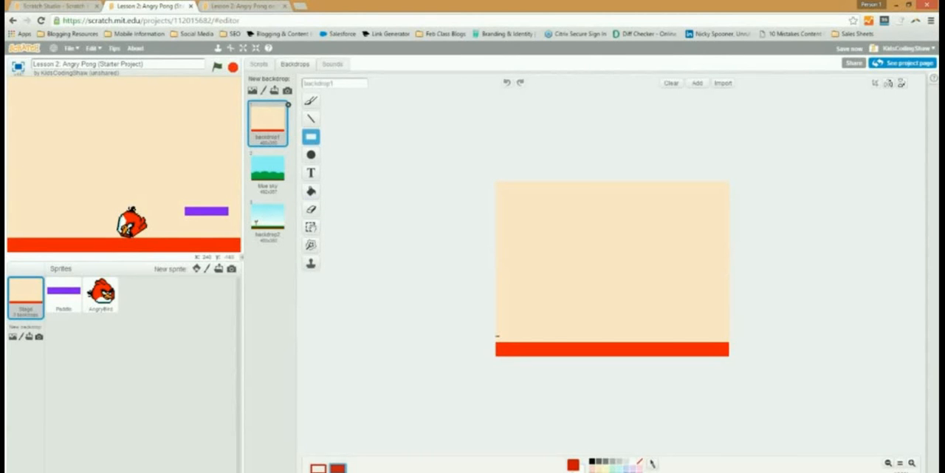
{"action": "mouse_move", "coordinate": [497, 335]}
{"action": "left_mouse_down"}
{"action": "mouse_move", "coordinate": [730, 346]}
{"action": "mouse_move", "coordinate": [730, 356]}
{"action": "left_mouse_up"}
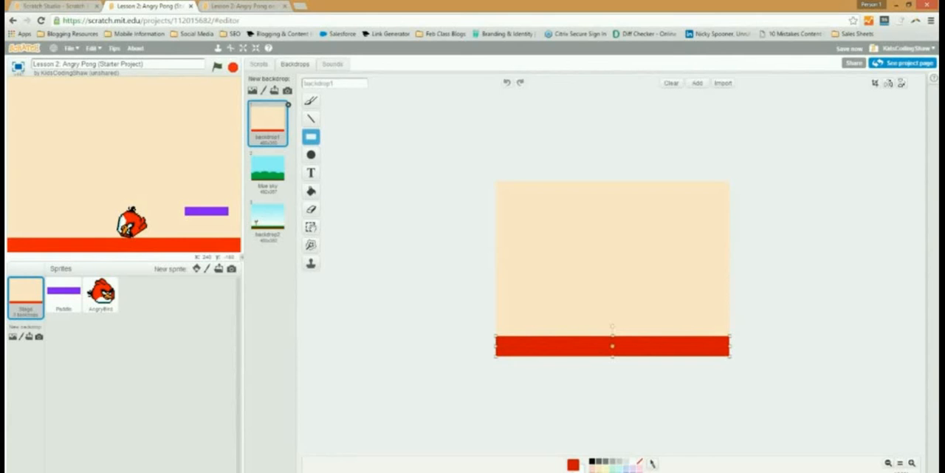
{"action": "mouse_move", "coordinate": [612, 336]}
{"action": "left_mouse_down"}
{"action": "mouse_move", "coordinate": [612, 274]}
{"action": "mouse_move", "coordinate": [612, 339]}
{"action": "left_mouse_up"}
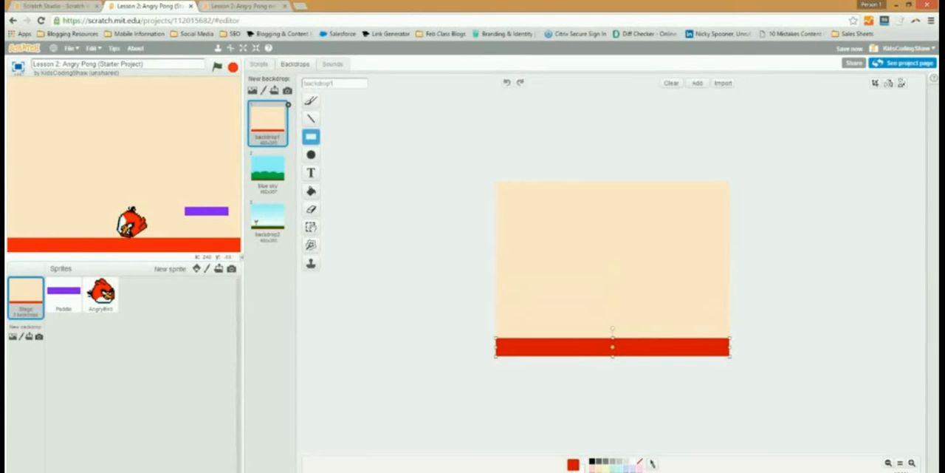
- Duplicate backdrop1 and fill the copy's beige area with a vertical light-blue-to-white gradient
{"action": "right_click", "coordinate": [266, 122]}
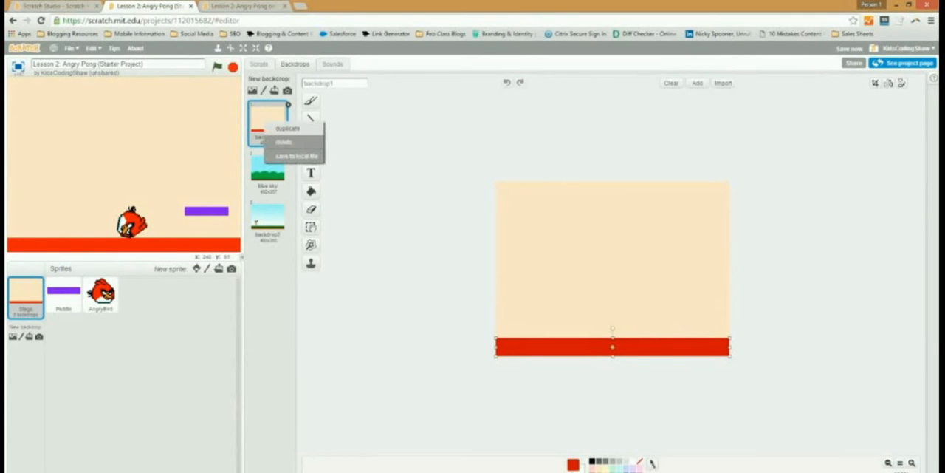
{"action": "left_click", "coordinate": [288, 128]}
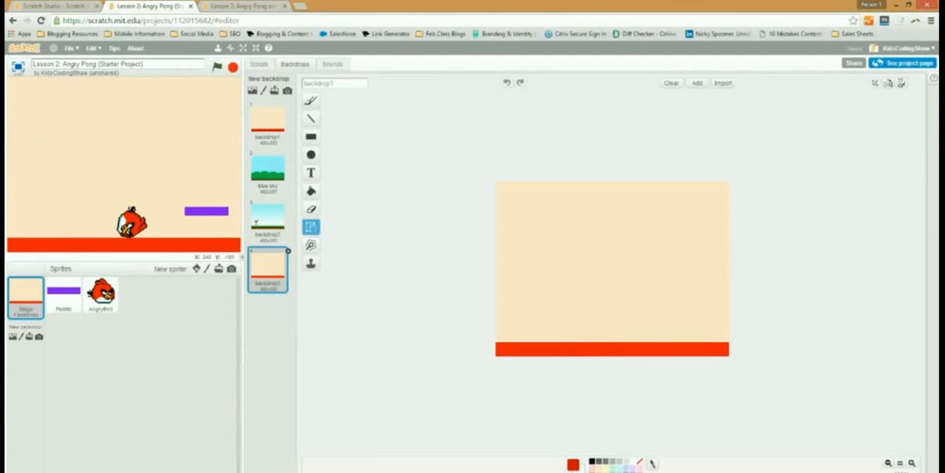
{"action": "left_click", "coordinate": [311, 191]}
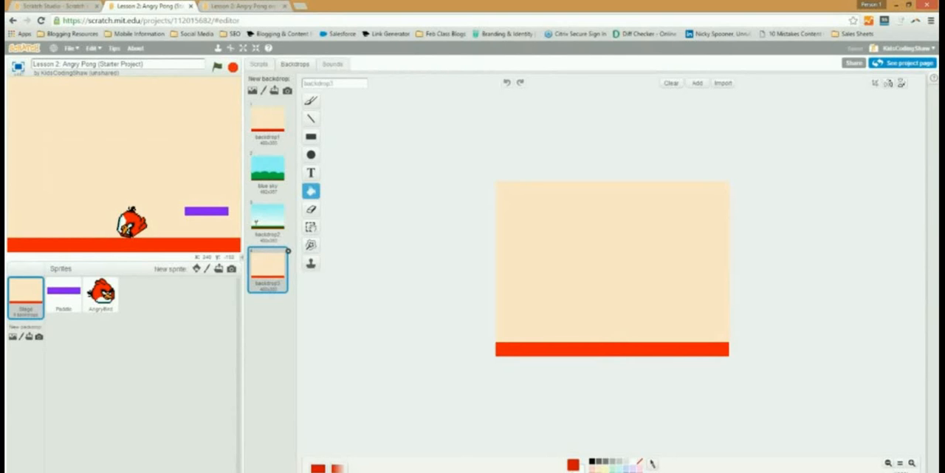
{"action": "left_click", "coordinate": [619, 471]}
{"action": "left_click", "coordinate": [612, 262]}
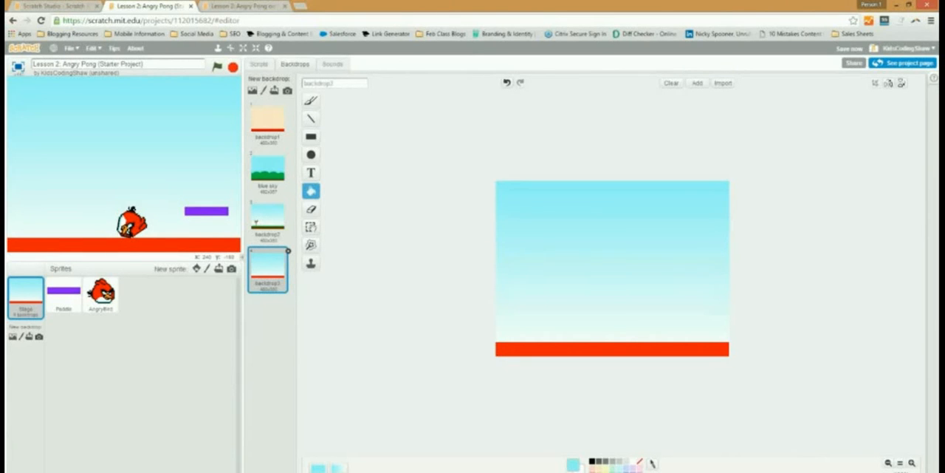
- Duplicate backdrop2, the backdrop with the slingshot
{"action": "right_click", "coordinate": [270, 125]}
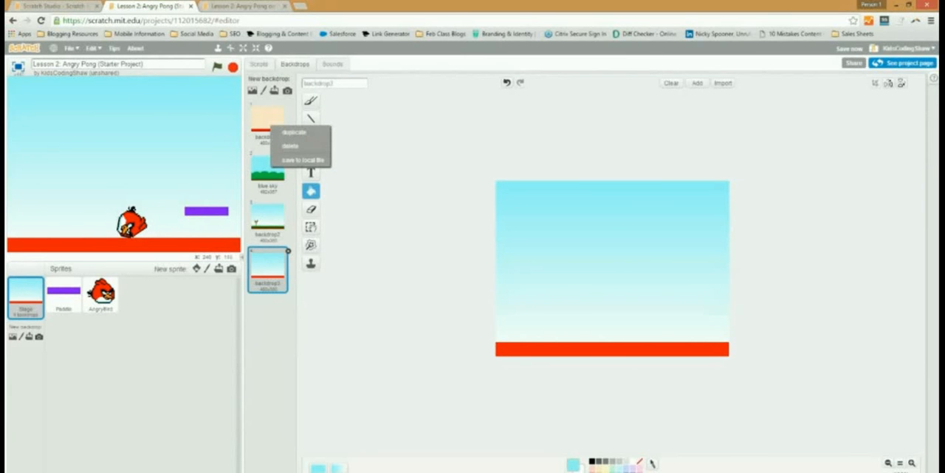
{"action": "left_click", "coordinate": [267, 220]}
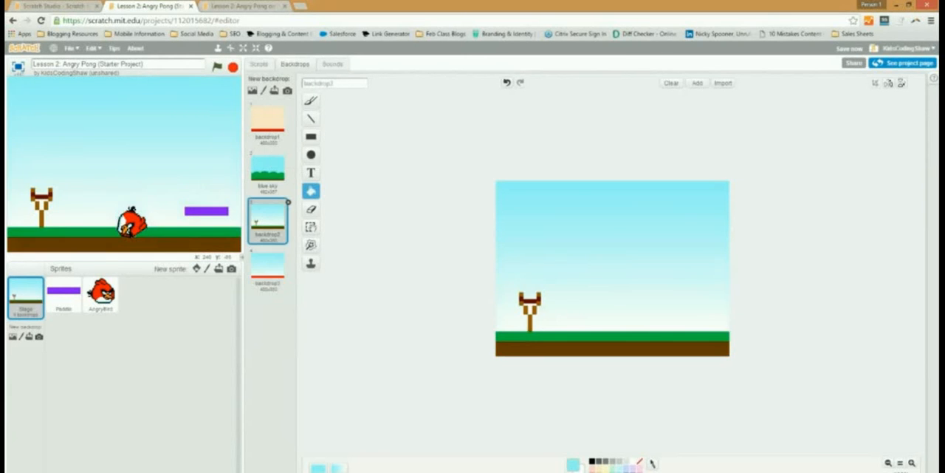
{"action": "right_click", "coordinate": [268, 217]}
{"action": "left_click", "coordinate": [289, 223]}
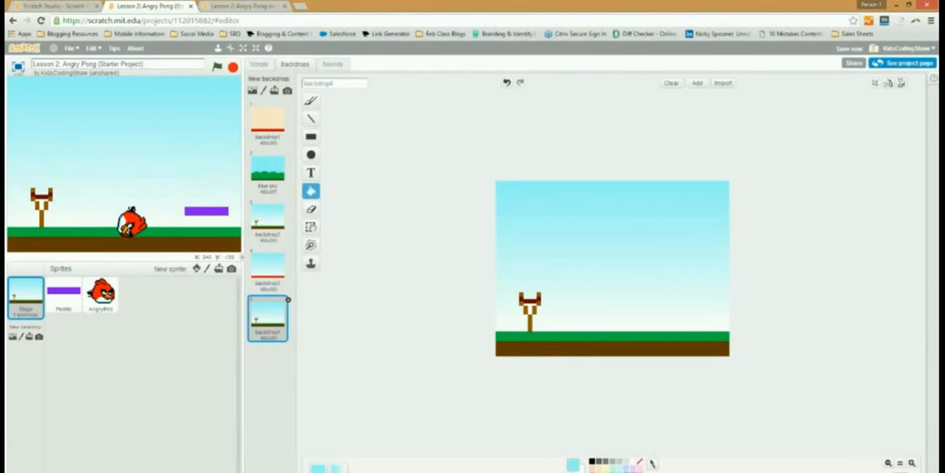
- Paint a freehand blue zigzag across the sky of the copied slingshot backdrop with the Brush
{"action": "left_click", "coordinate": [625, 471]}
{"action": "left_click", "coordinate": [311, 101]}
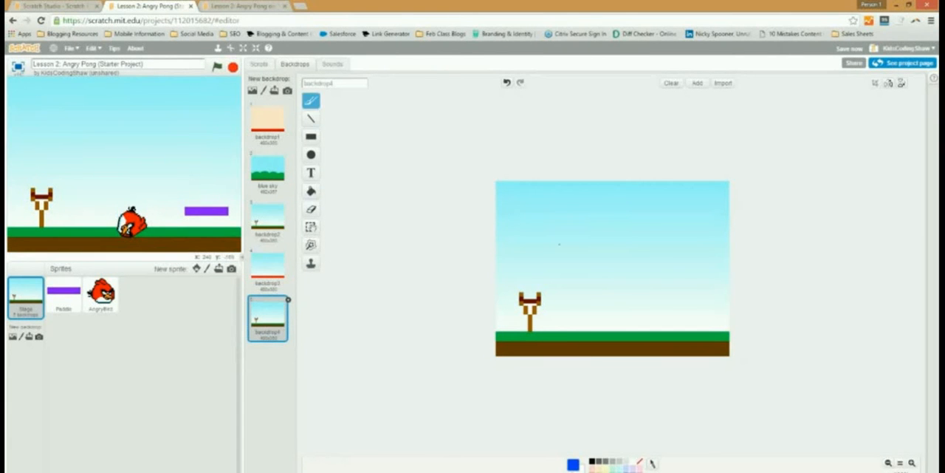
{"action": "mouse_move", "coordinate": [556, 245]}
{"action": "left_mouse_down"}
{"action": "mouse_move", "coordinate": [663, 201]}
{"action": "mouse_move", "coordinate": [727, 259]}
{"action": "mouse_move", "coordinate": [639, 319]}
{"action": "left_mouse_up"}
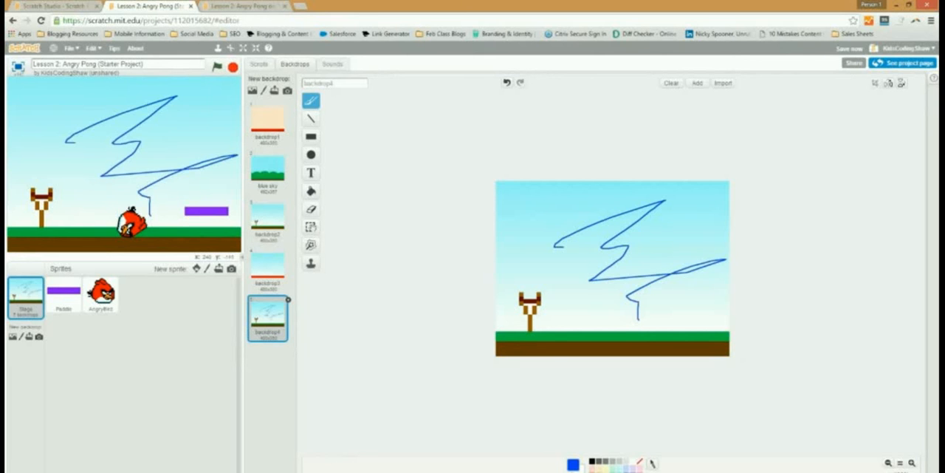
- Compare the copy with the original slingshot backdrop and undo the blue zigzag stroke on the copy
{"action": "left_click", "coordinate": [267, 219]}
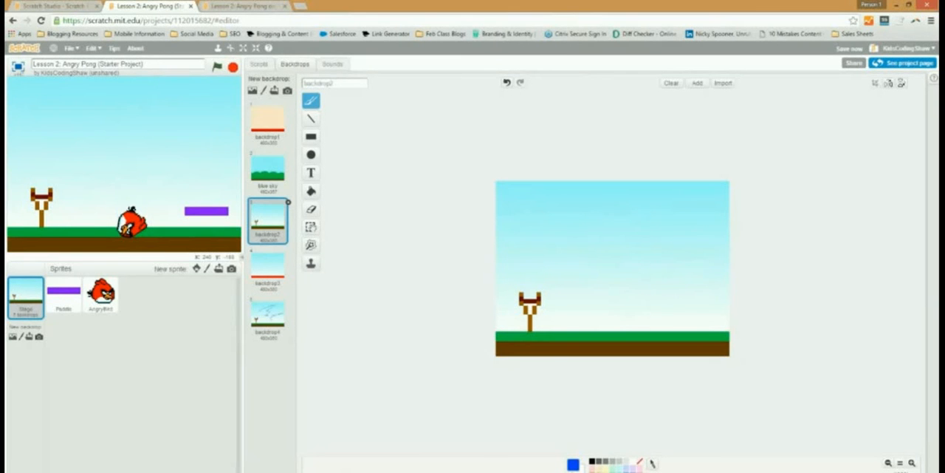
{"action": "left_click", "coordinate": [268, 316]}
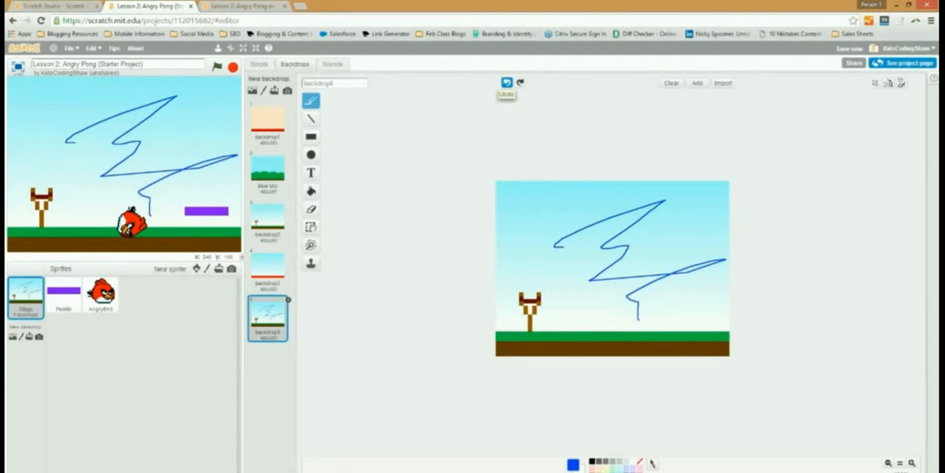
{"action": "left_click", "coordinate": [506, 82]}
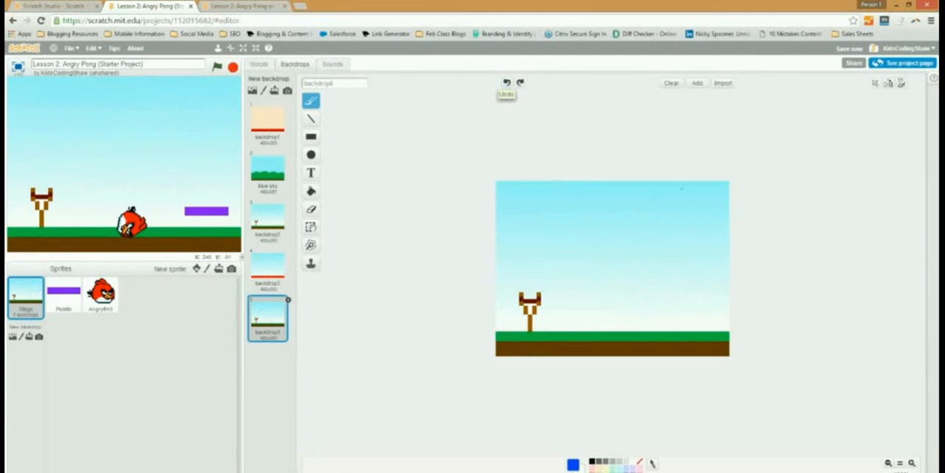
- Compare the red-ground sky backdrop with the original slingshot backdrop, inspect its canvas up close, and return to the slingshot backdrop
{"action": "left_click", "coordinate": [267, 267]}
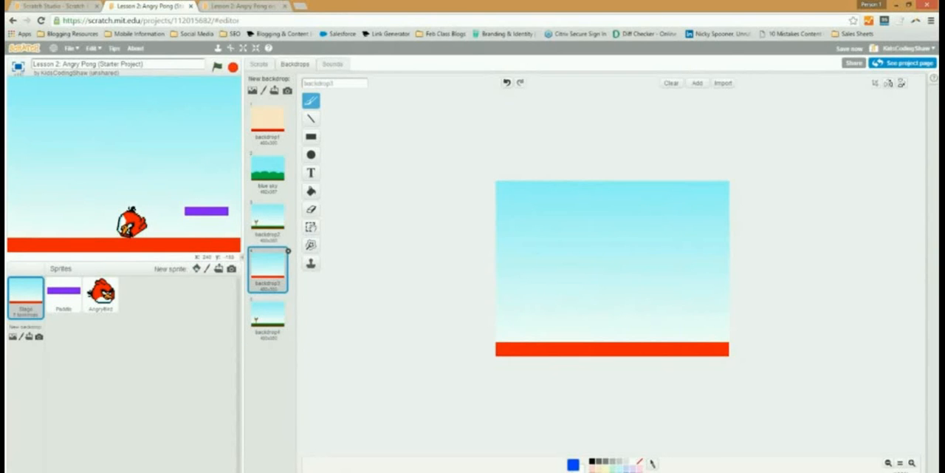
{"action": "left_click", "coordinate": [267, 218]}
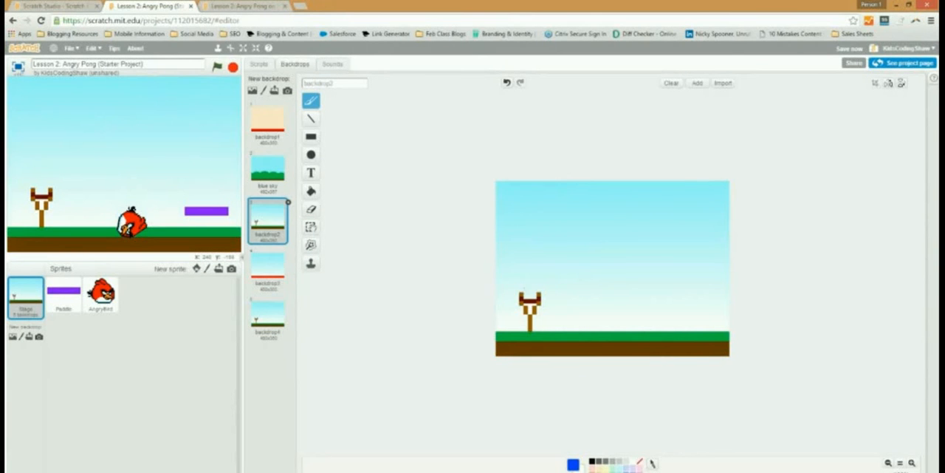
{"action": "left_click", "coordinate": [267, 268]}
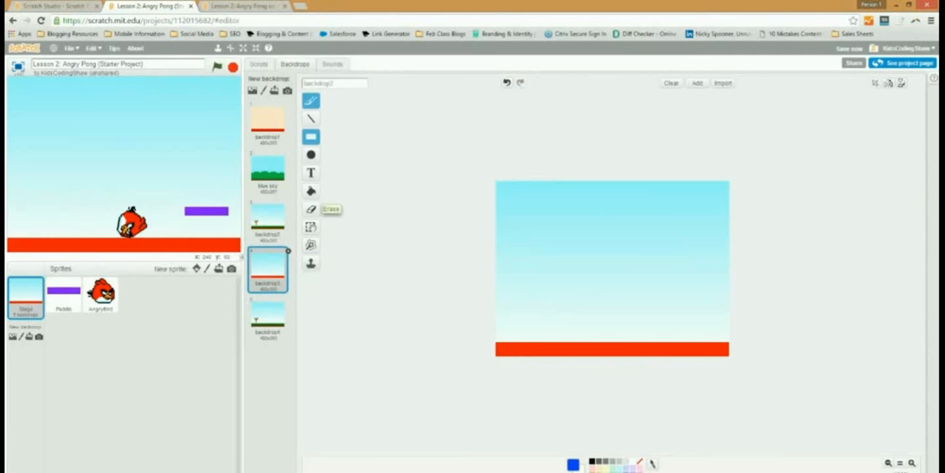
{"action": "left_click", "coordinate": [311, 136]}
{"action": "left_click", "coordinate": [311, 101]}
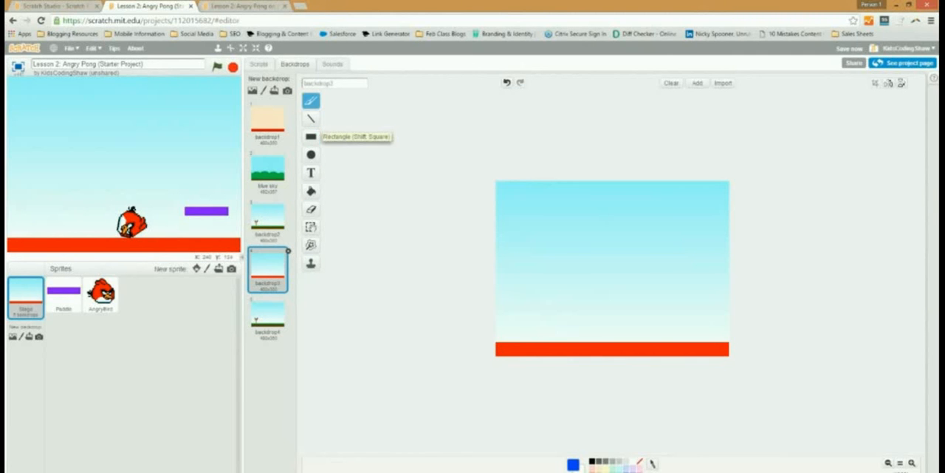
{"action": "left_click", "coordinate": [912, 463]}
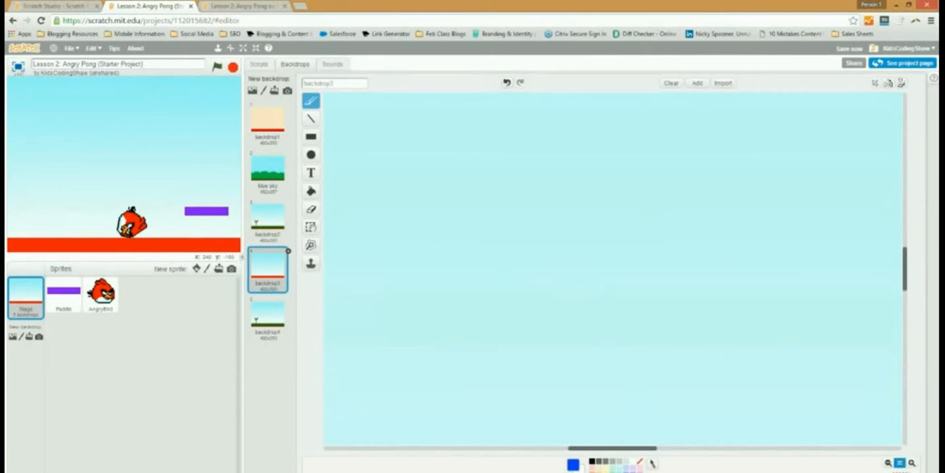
{"action": "left_click", "coordinate": [888, 463]}
{"action": "left_click", "coordinate": [889, 464]}
{"action": "left_click", "coordinate": [889, 463]}
{"action": "left_click", "coordinate": [889, 463]}
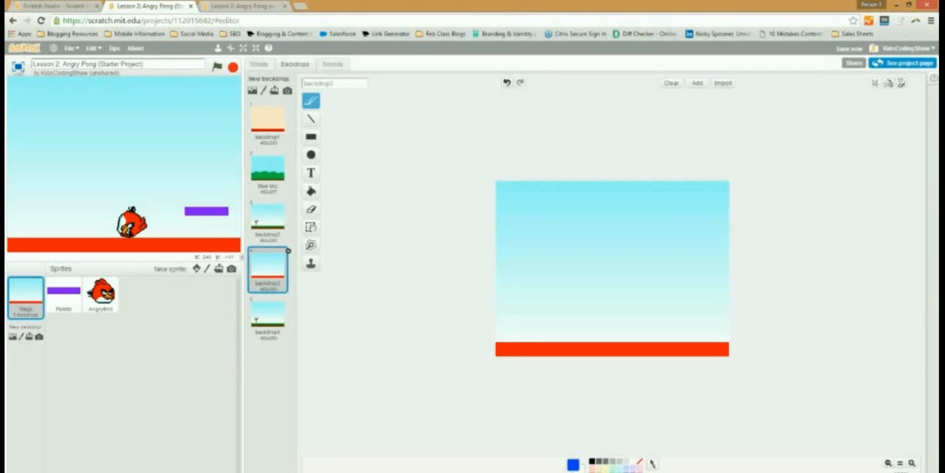
{"action": "left_click", "coordinate": [267, 218]}
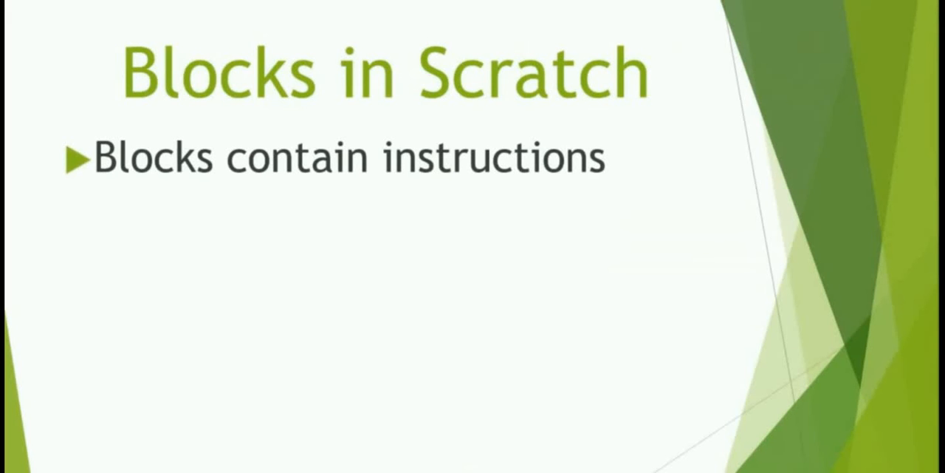
{"action": "key", "text": "Right"}
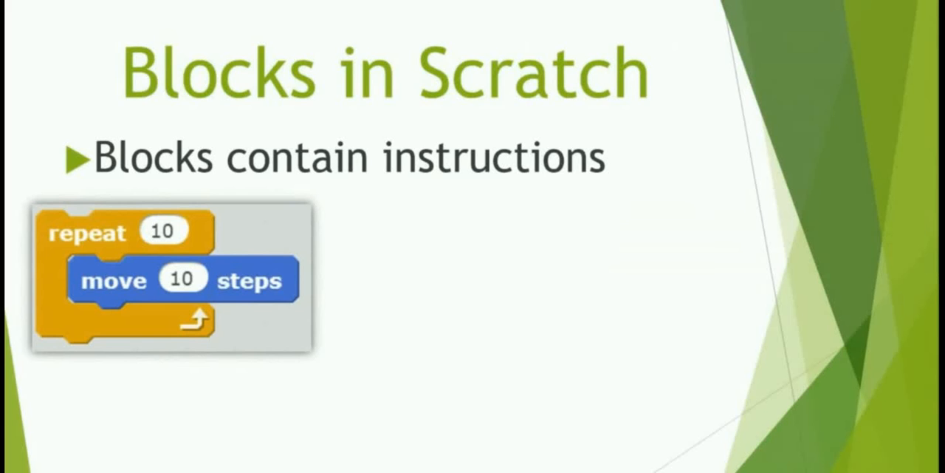
{"action": "key", "text": "Right"}
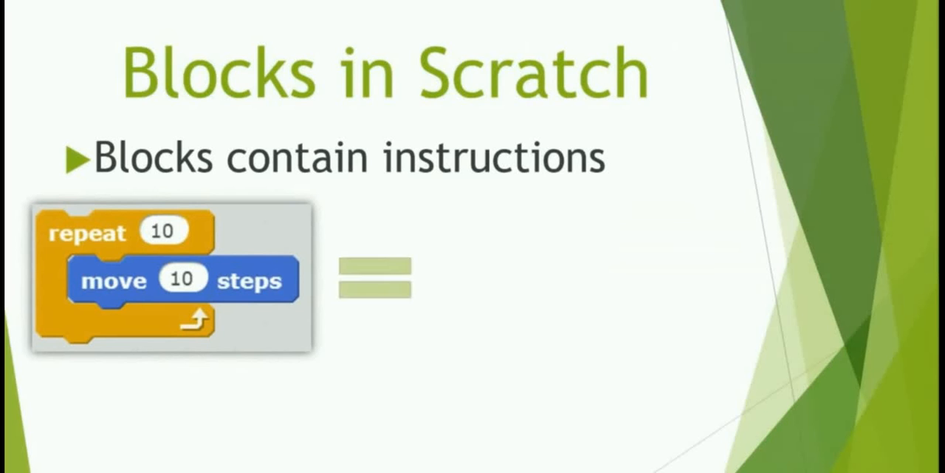
{"action": "key", "text": "Right"}
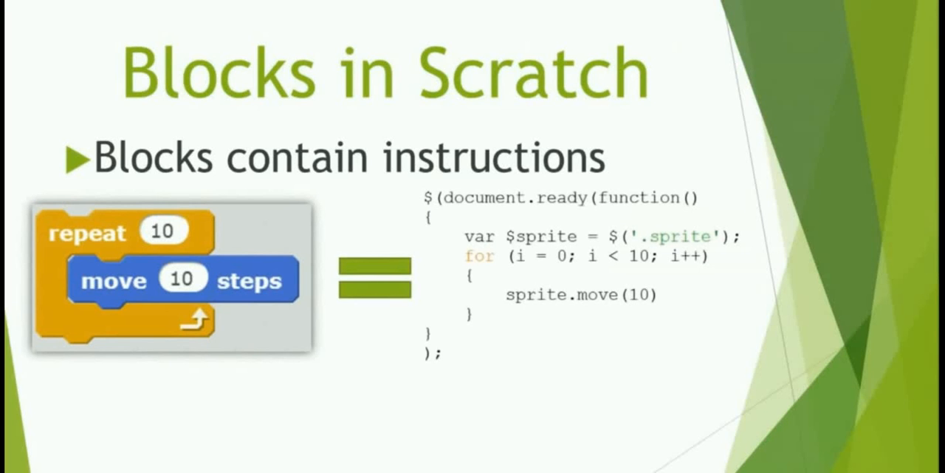